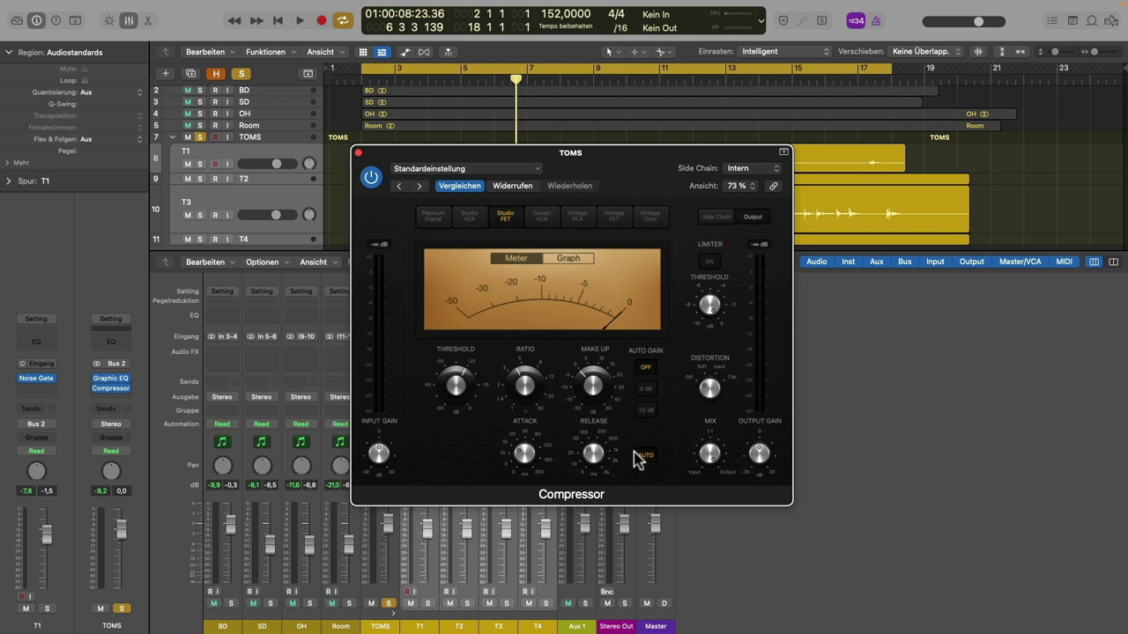
Step: Try the toms Compressor during playback with the attack at 0 ms and the release at 5 ms
mouse_move(526, 459)
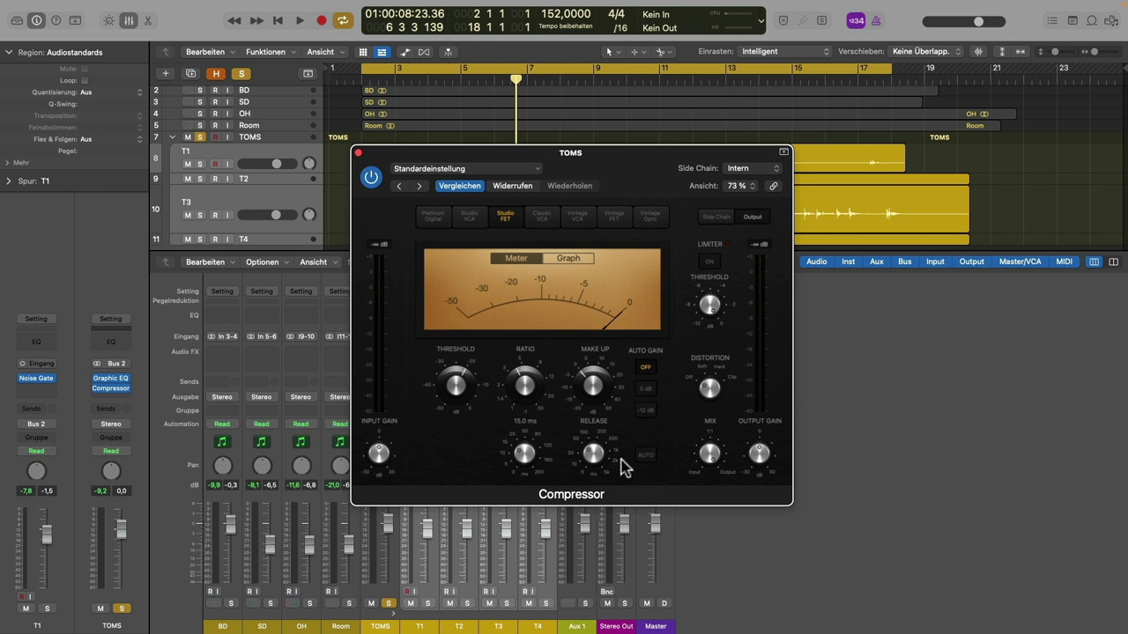
mouse_move(582, 463)
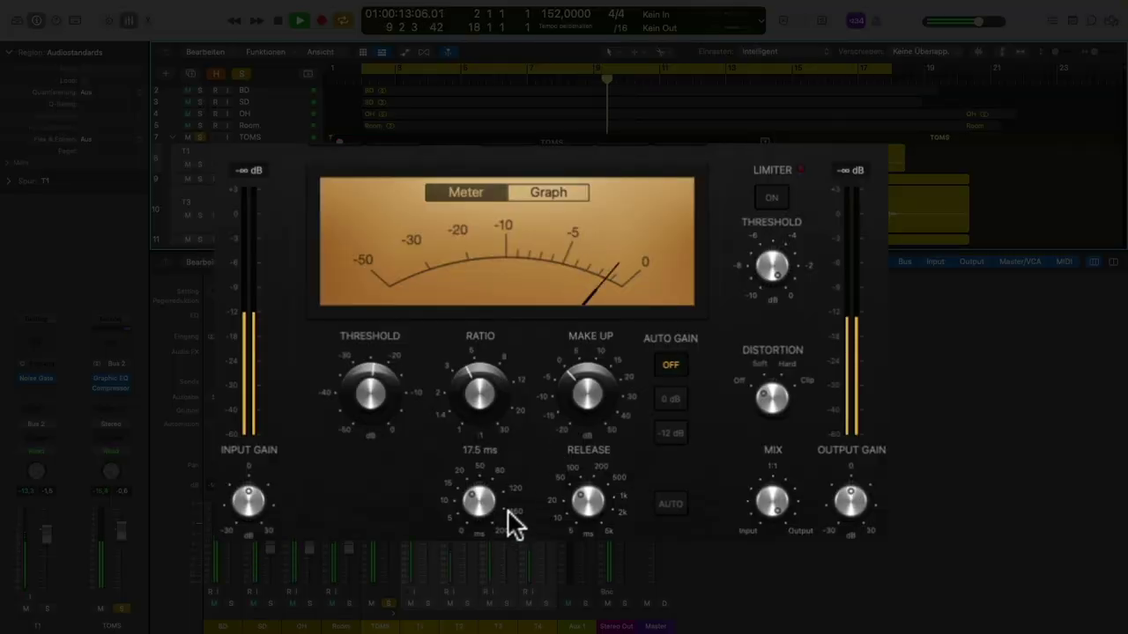
left_click_drag(473, 499, 473, 518)
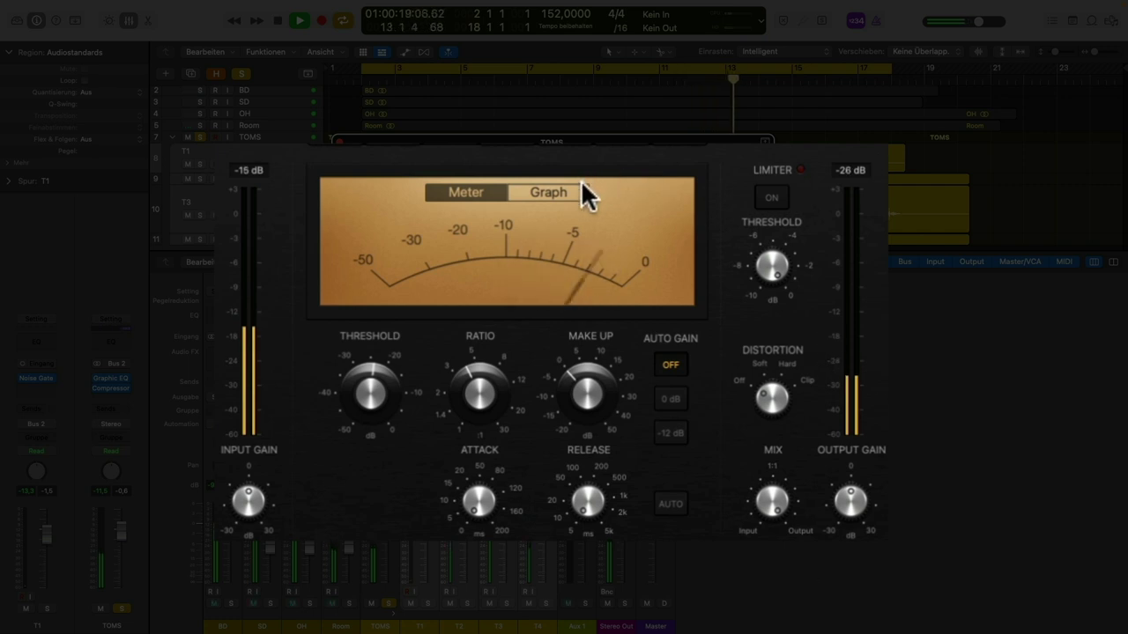
mouse_move(574, 463)
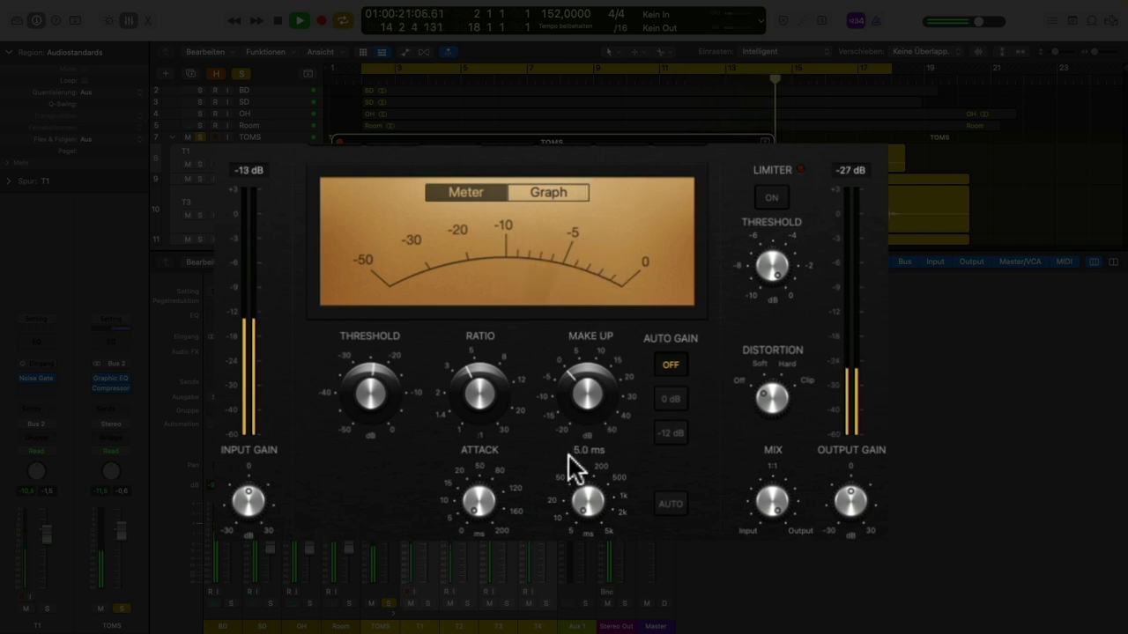
key("space")
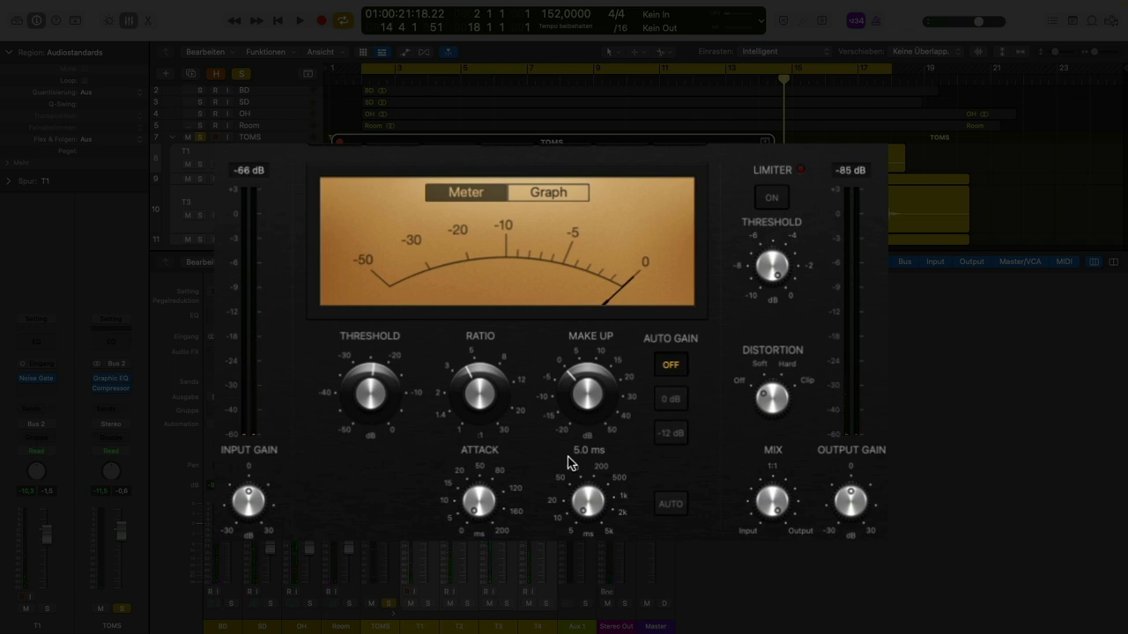
mouse_move(477, 520)
mouse_move(595, 513)
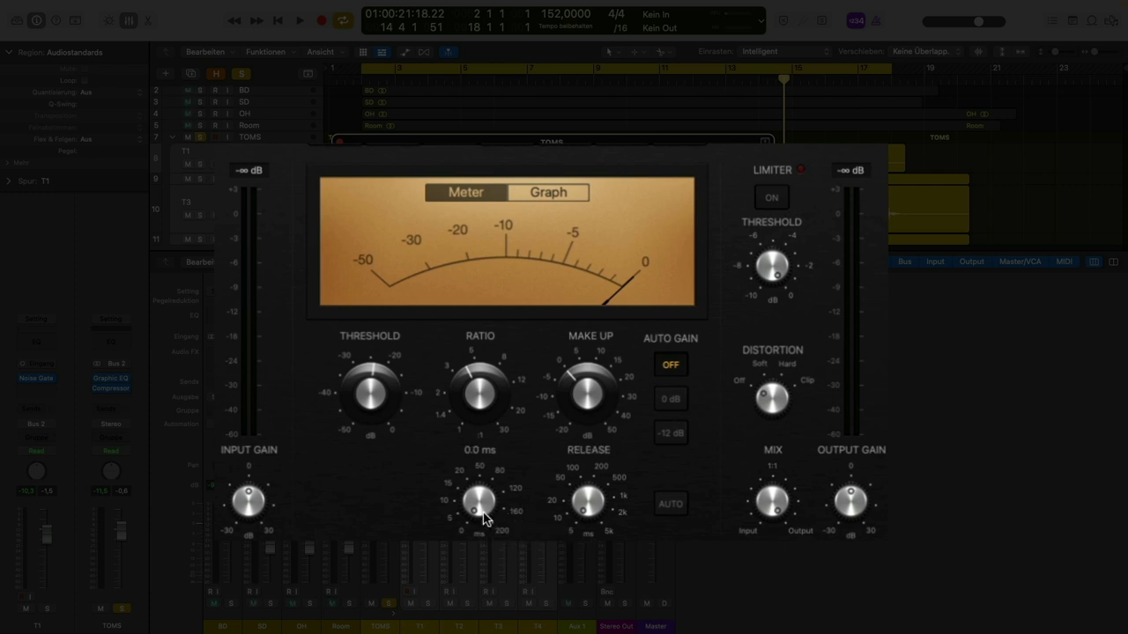
Step: Set the Compressor's attack to 20 ms and release to 140 ms during playback, and check the gain reduction in the graph display
key("space")
left_click_drag(483, 518, 456, 451)
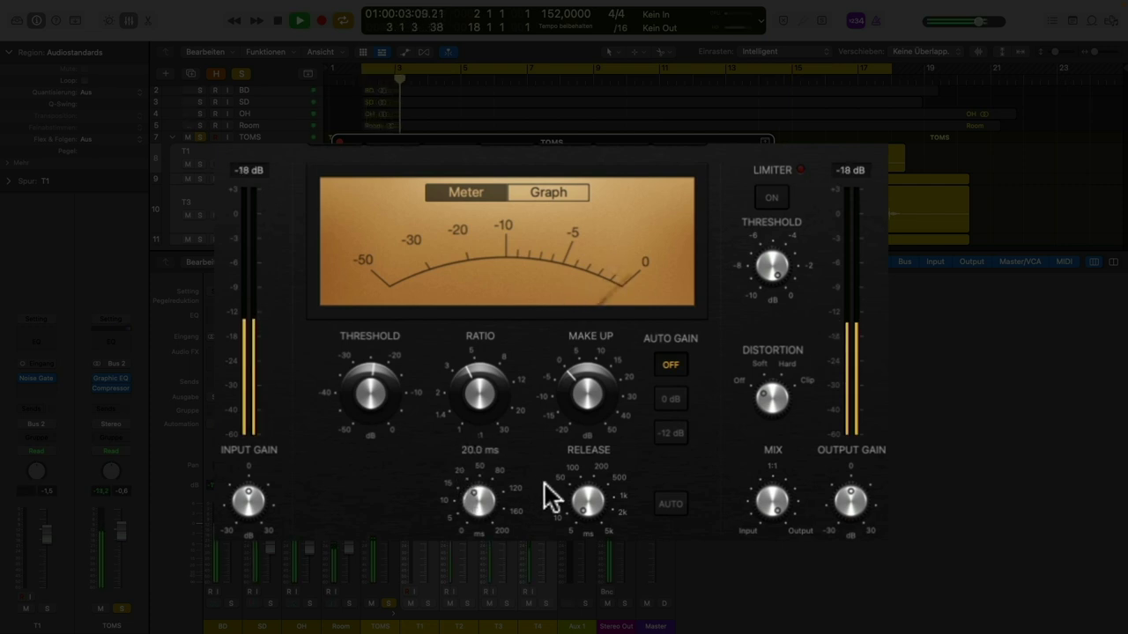
left_click_drag(589, 503, 555, 439)
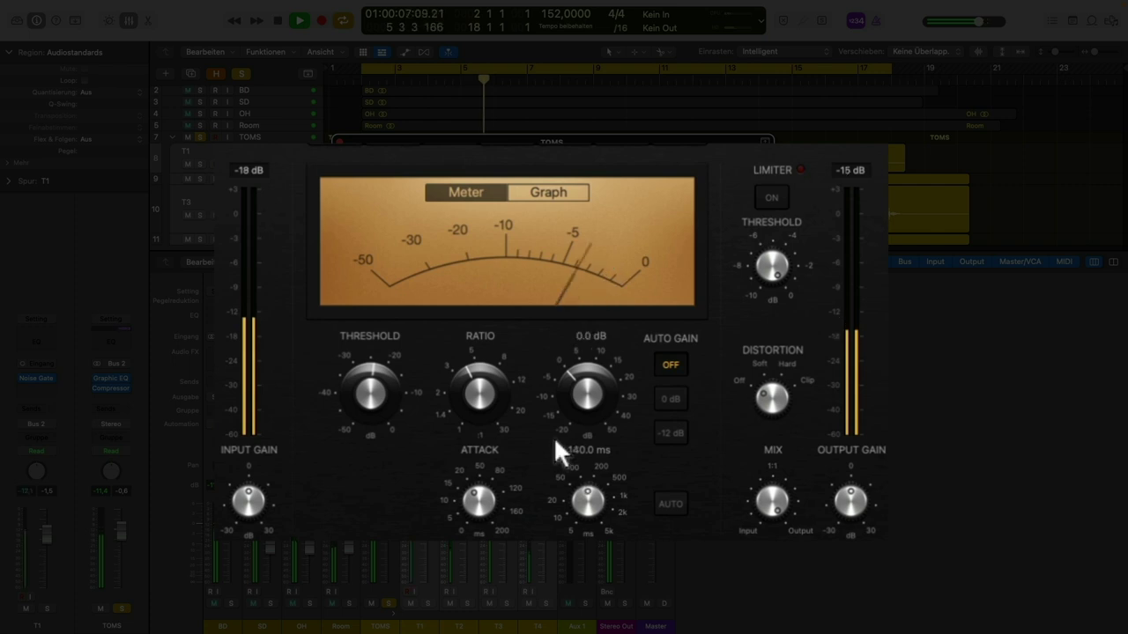
left_click(553, 188)
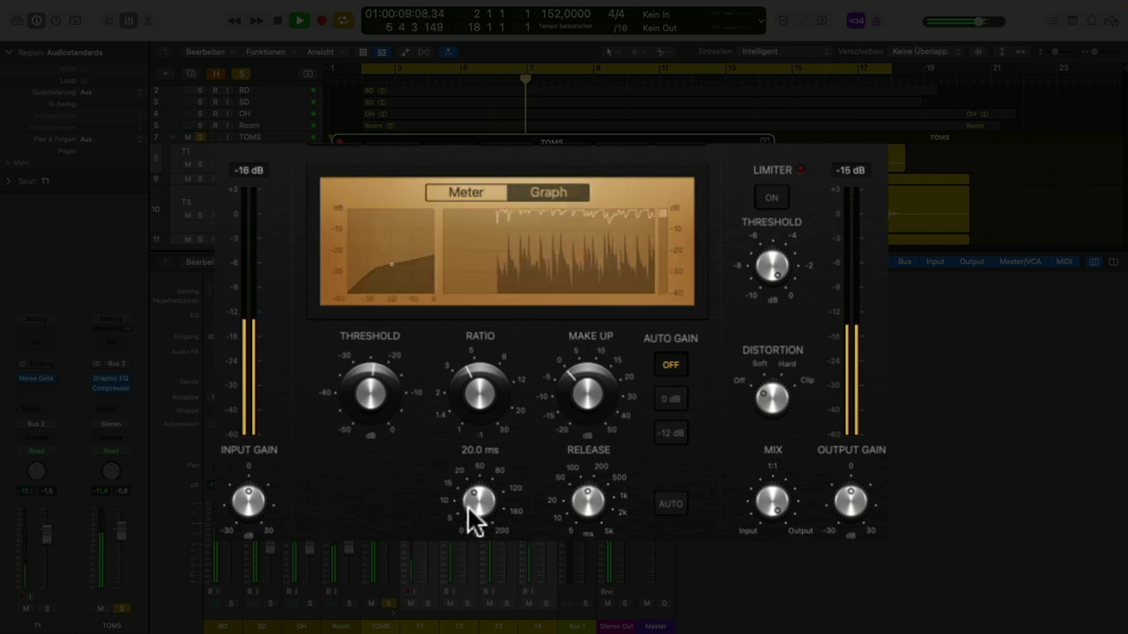
left_click_drag(467, 505, 467, 502)
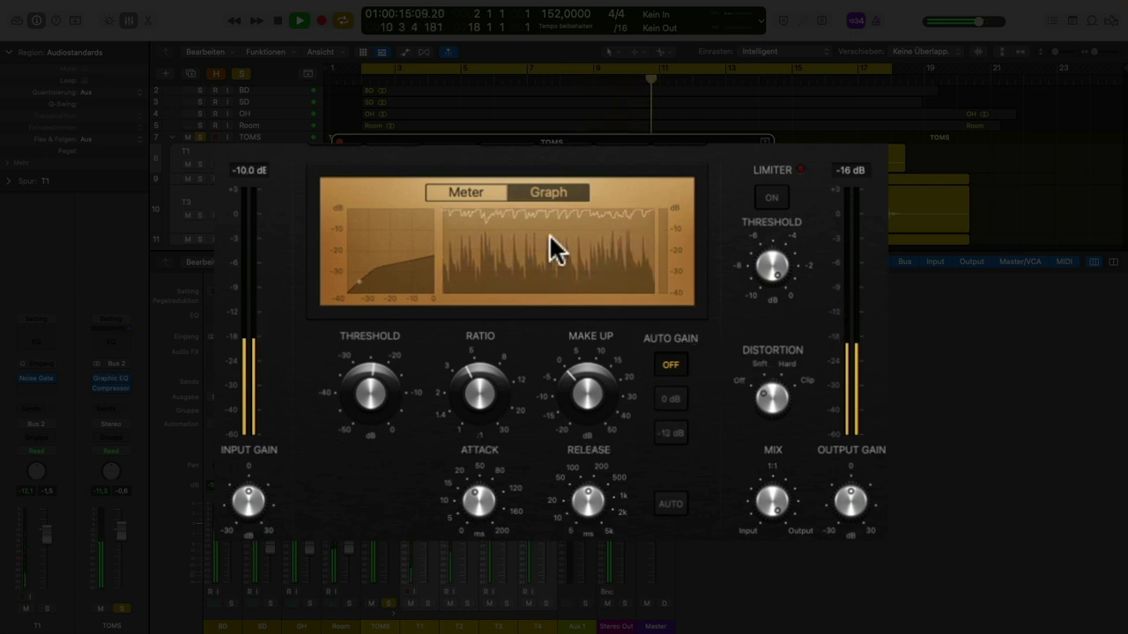
left_click(471, 193)
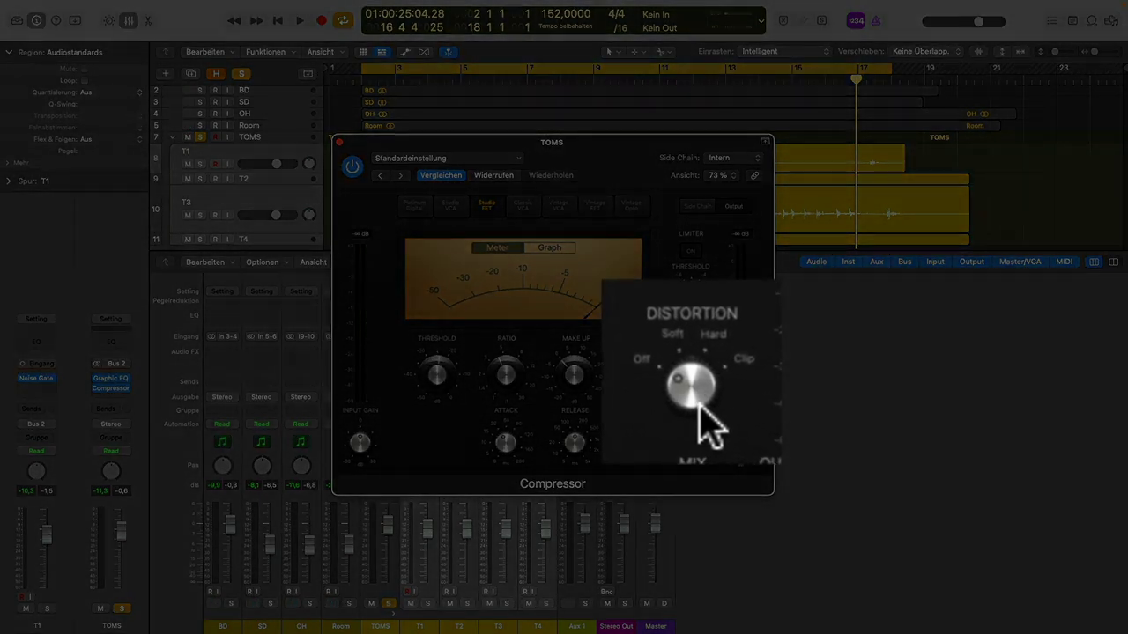
Step: Adjust the Compressor's distortion and compare the toms with the Compressor bypassed and active during playback
left_click_drag(692, 389, 687, 441)
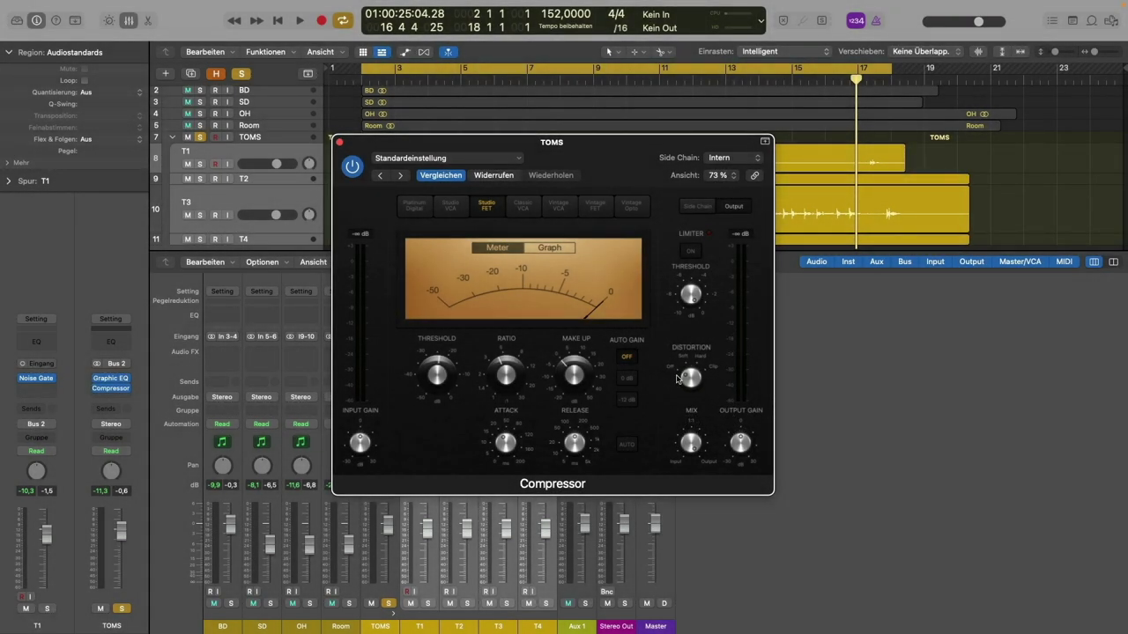
key("space")
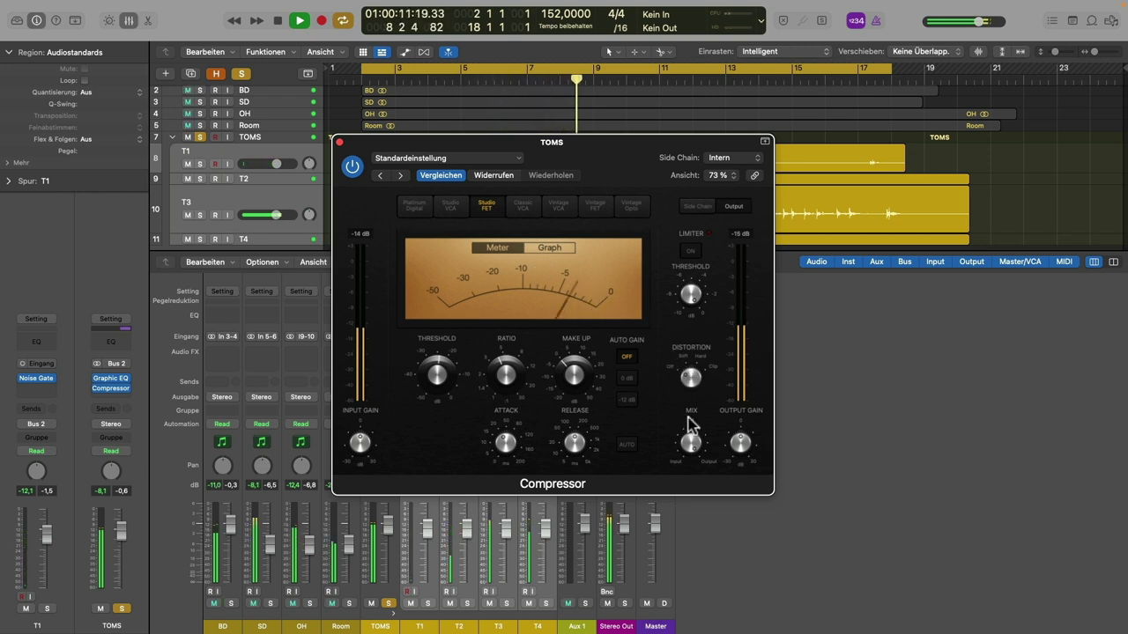
left_click(353, 167)
left_click(352, 168)
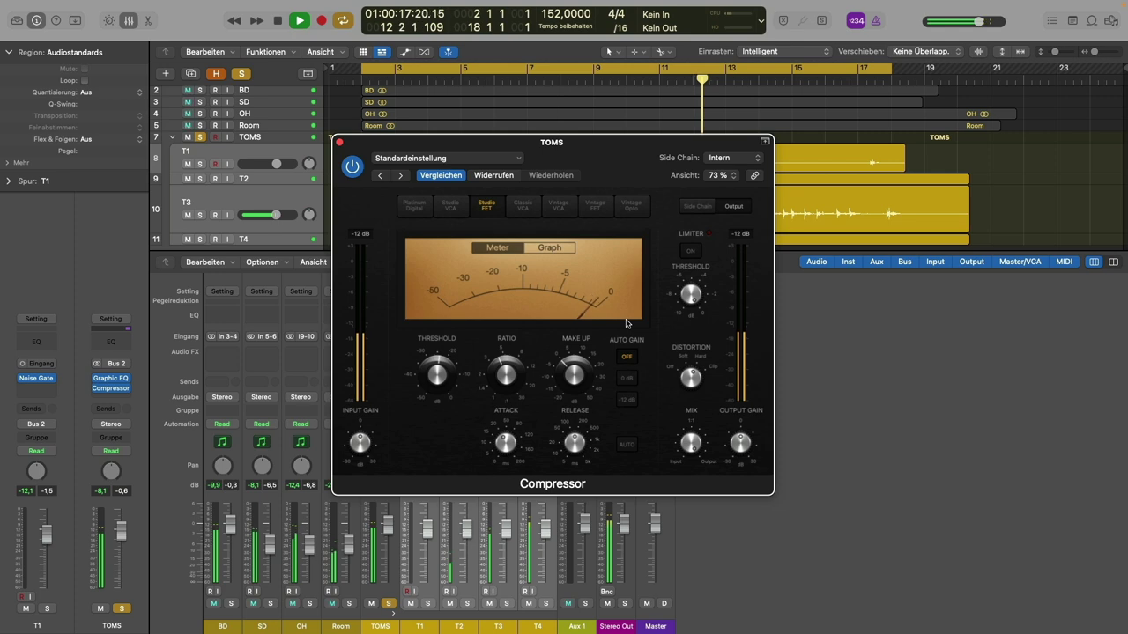
key("space")
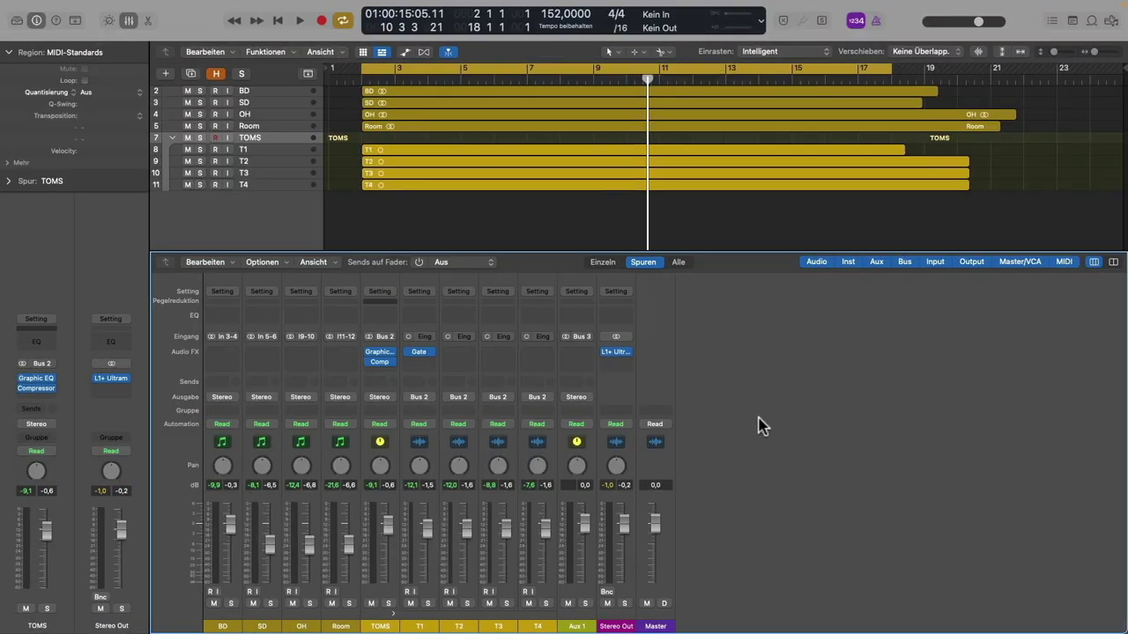
Step: Insert Space Designer on Aux 1 and load the 02.1s Big Drums preset from the Large Spaces rooms
left_click(587, 353)
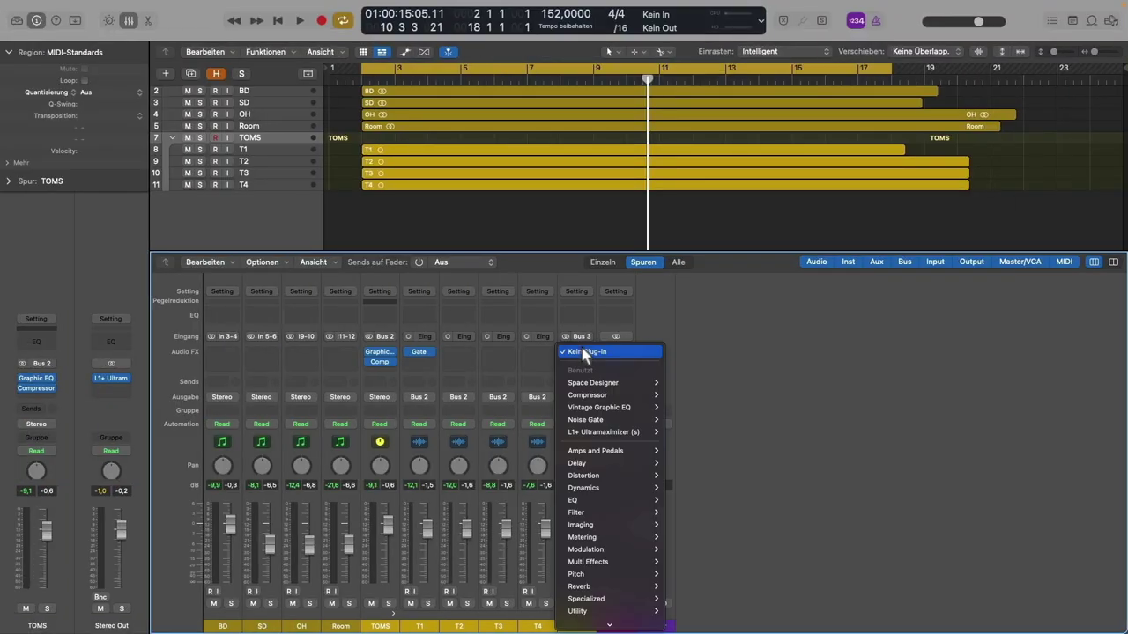
left_click(677, 384)
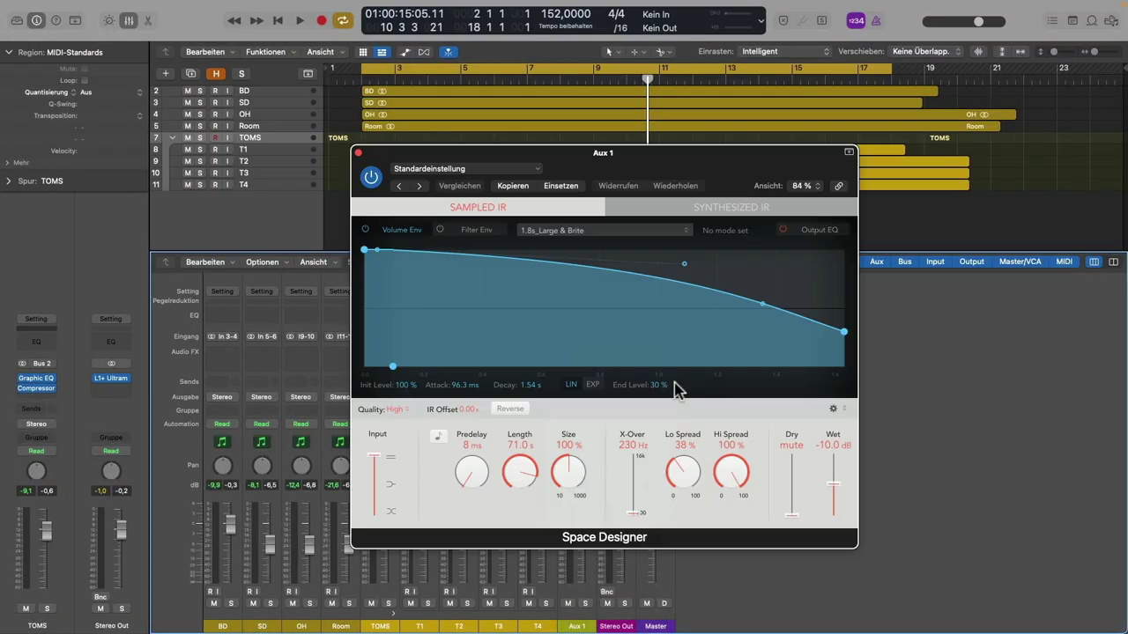
left_click(516, 173)
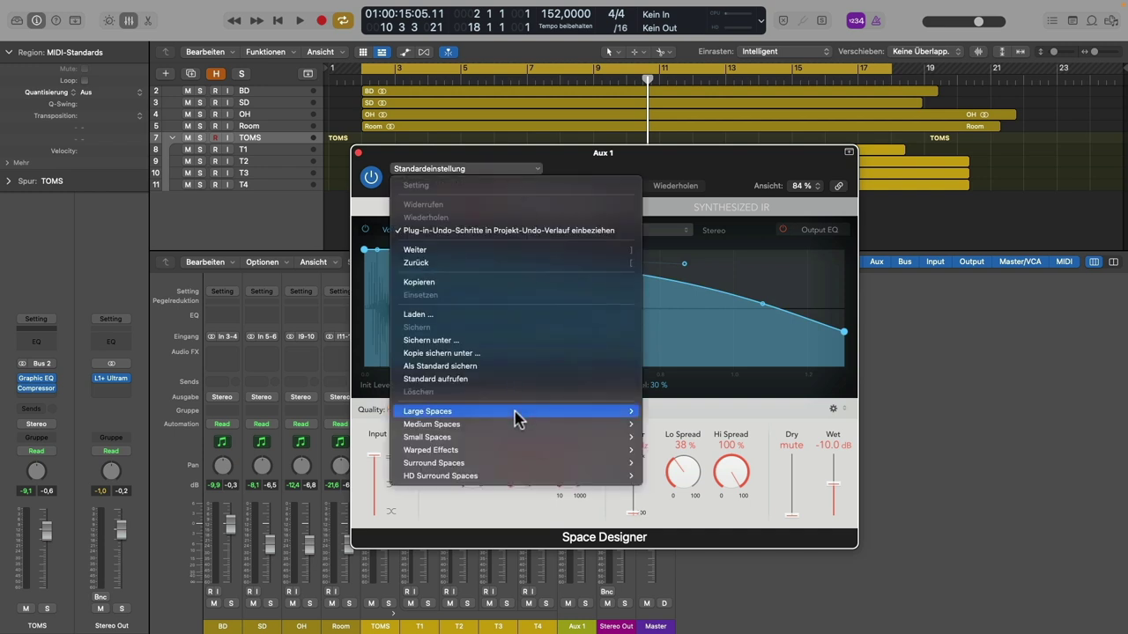
mouse_move(592, 417)
mouse_move(666, 414)
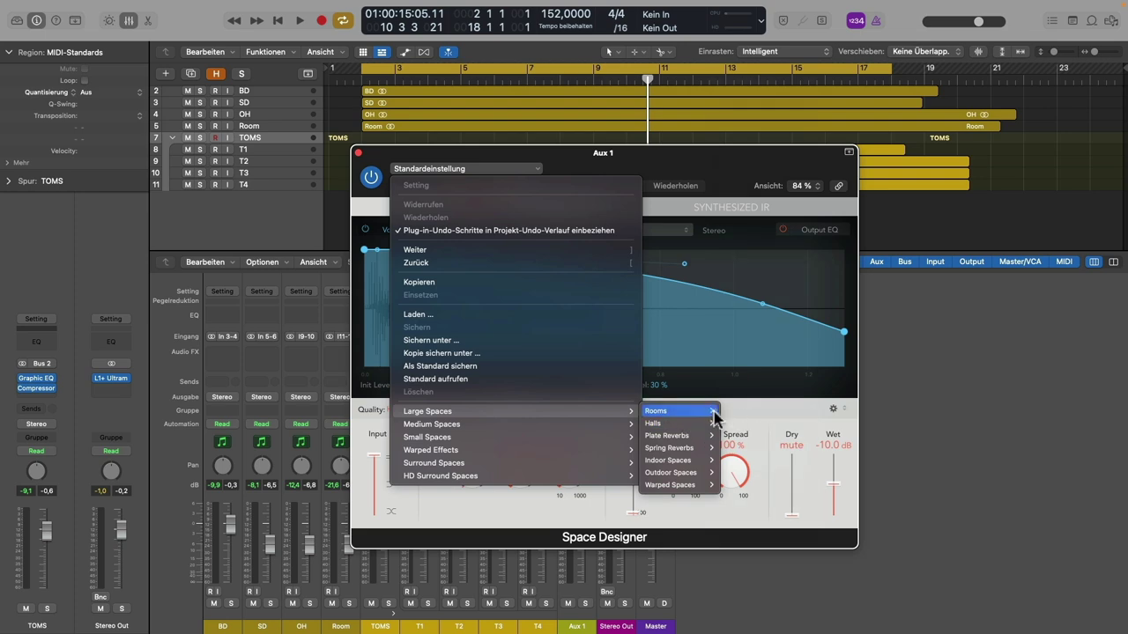
left_click(758, 460)
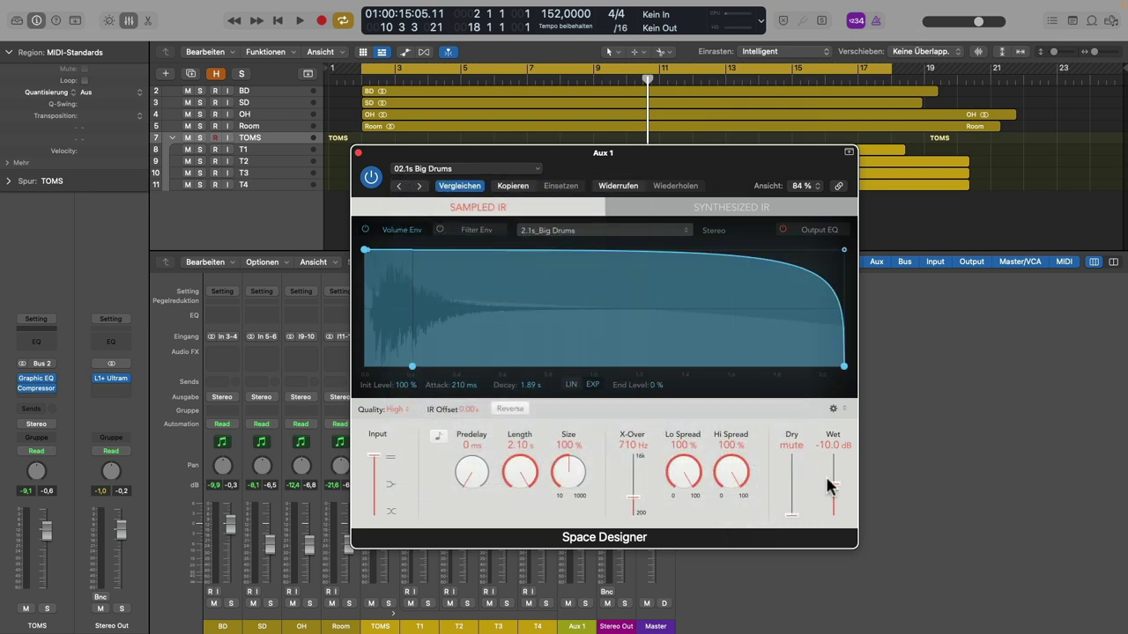
Step: Set Space Designer's wet level to 0.0 dB and move its window clear of the TOMS channel strip
left_click_drag(832, 481, 833, 435)
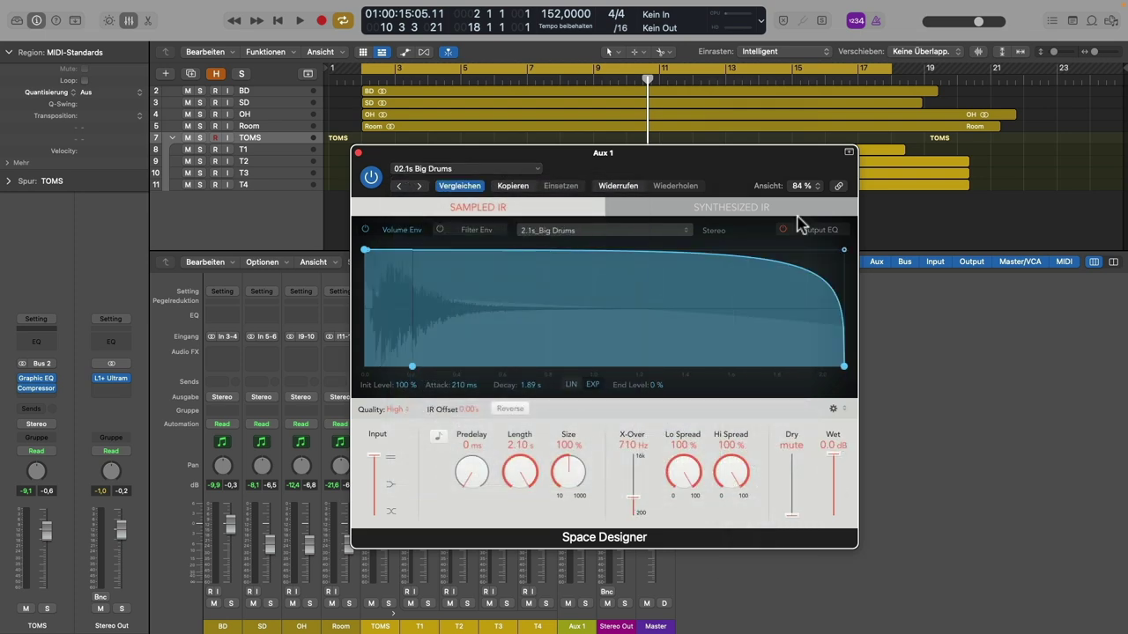
left_click_drag(771, 178, 1097, 386)
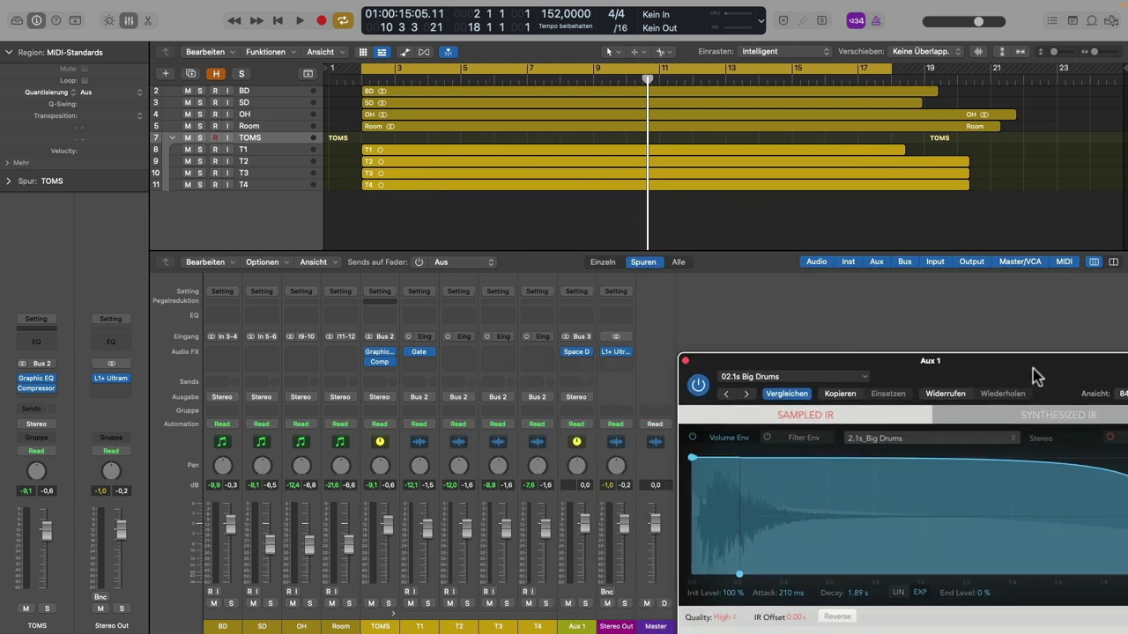
left_click_drag(1030, 363, 925, 141)
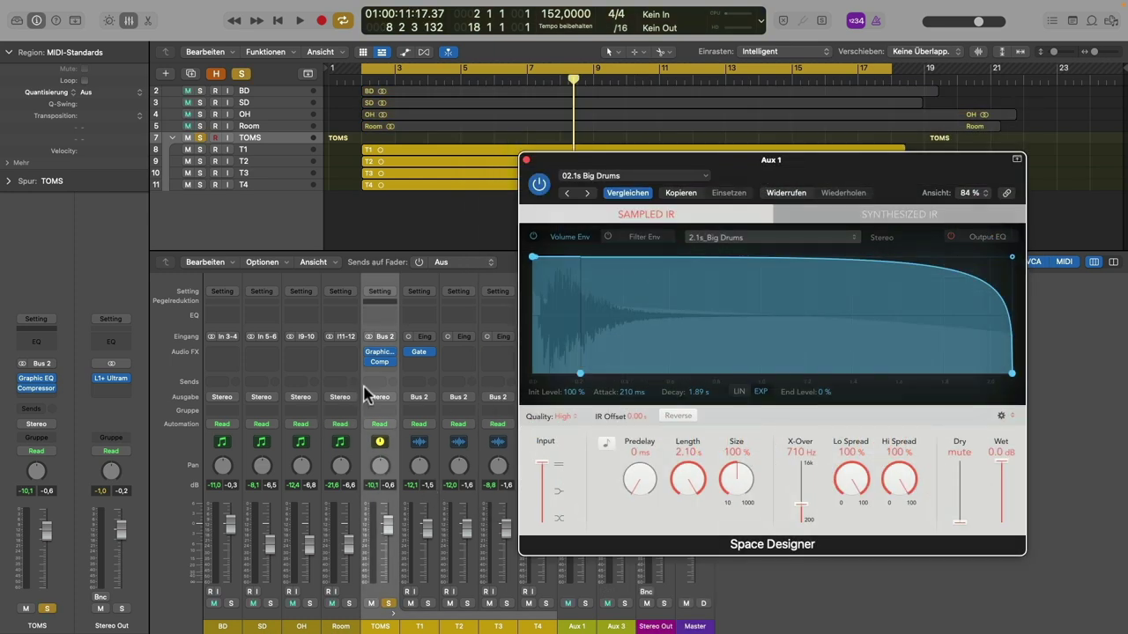
Step: Add a send from the TOMS channel to Bus 3 (Aux 1) and raise its level during playback
left_click(377, 381)
mouse_move(393, 404)
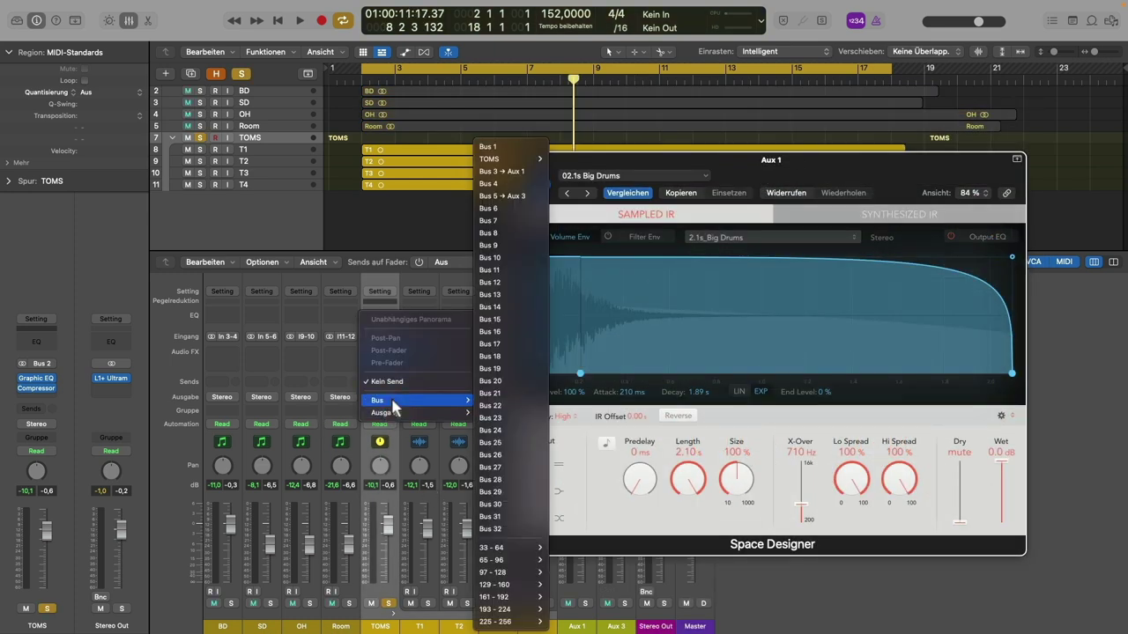
left_click(529, 173)
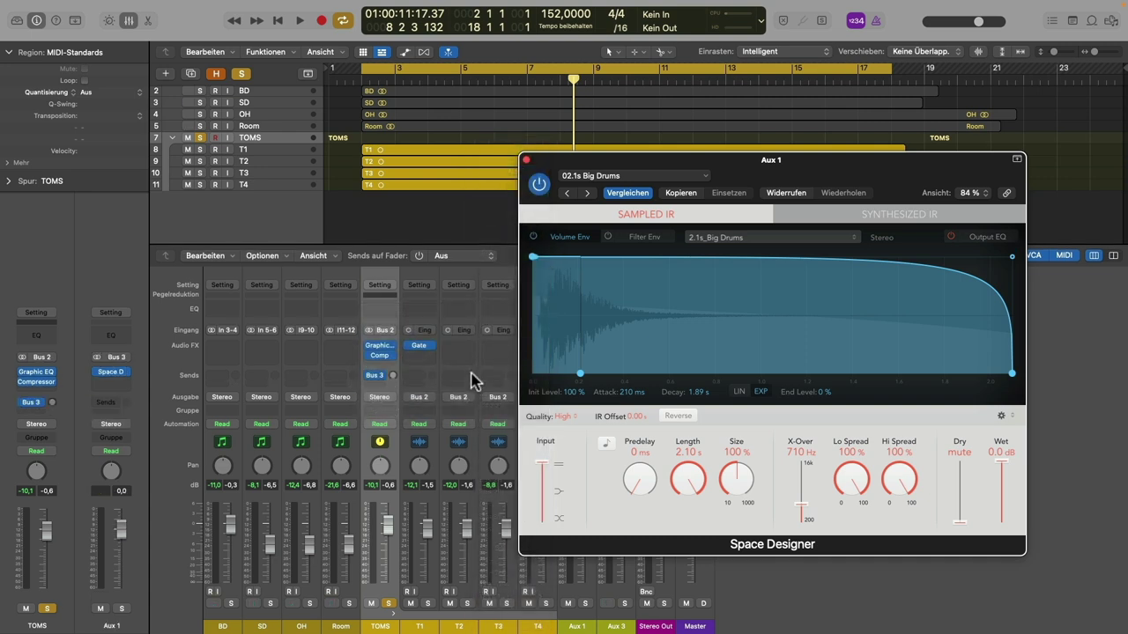
key("space")
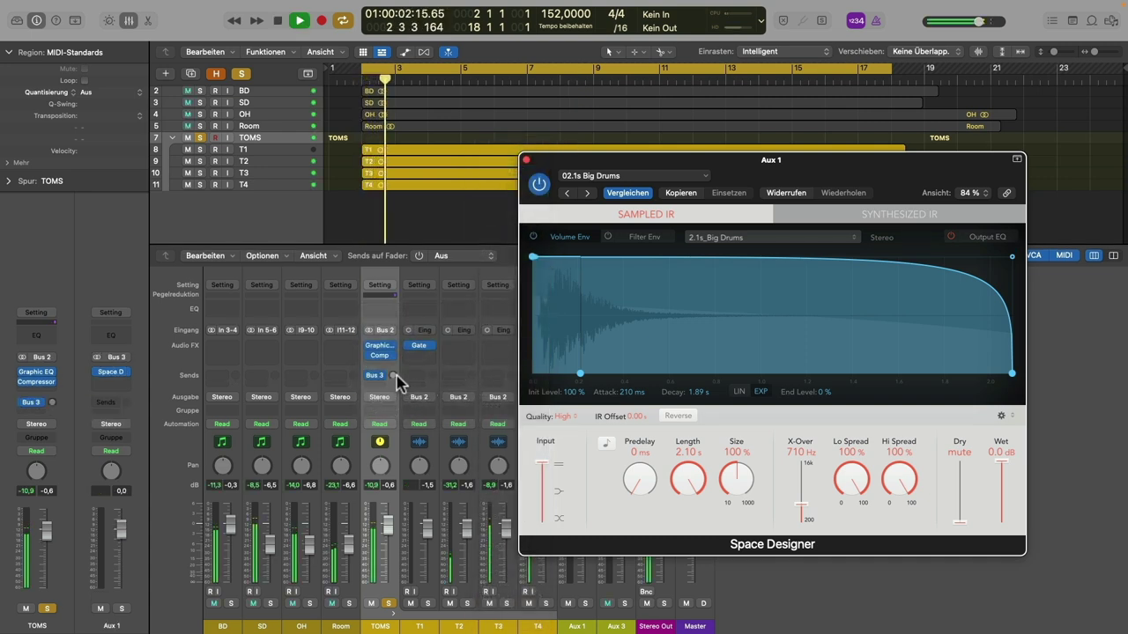
left_click_drag(393, 376, 386, 332)
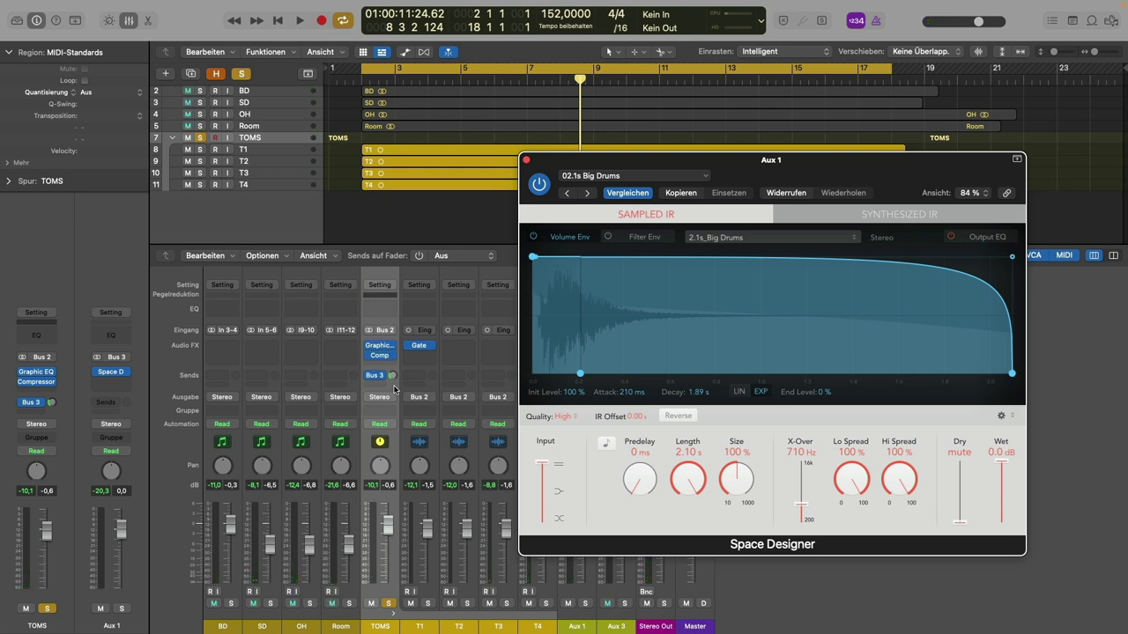
left_click(394, 388)
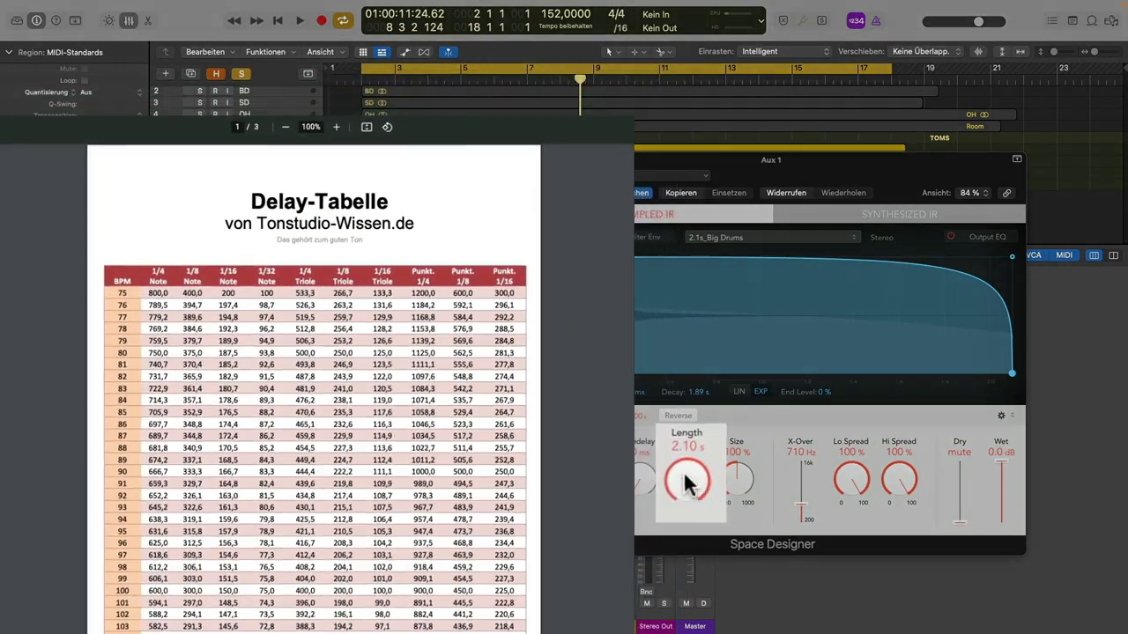
Step: Shorten Space Designer's reverb length to 398 ms
left_click_drag(684, 475, 686, 505)
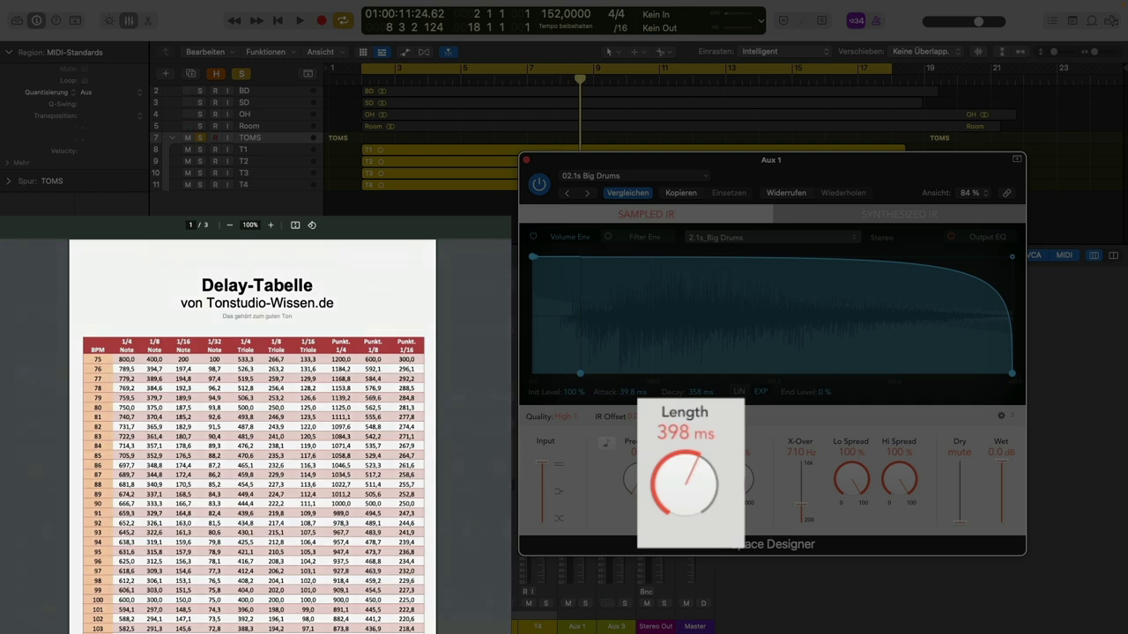
key("space")
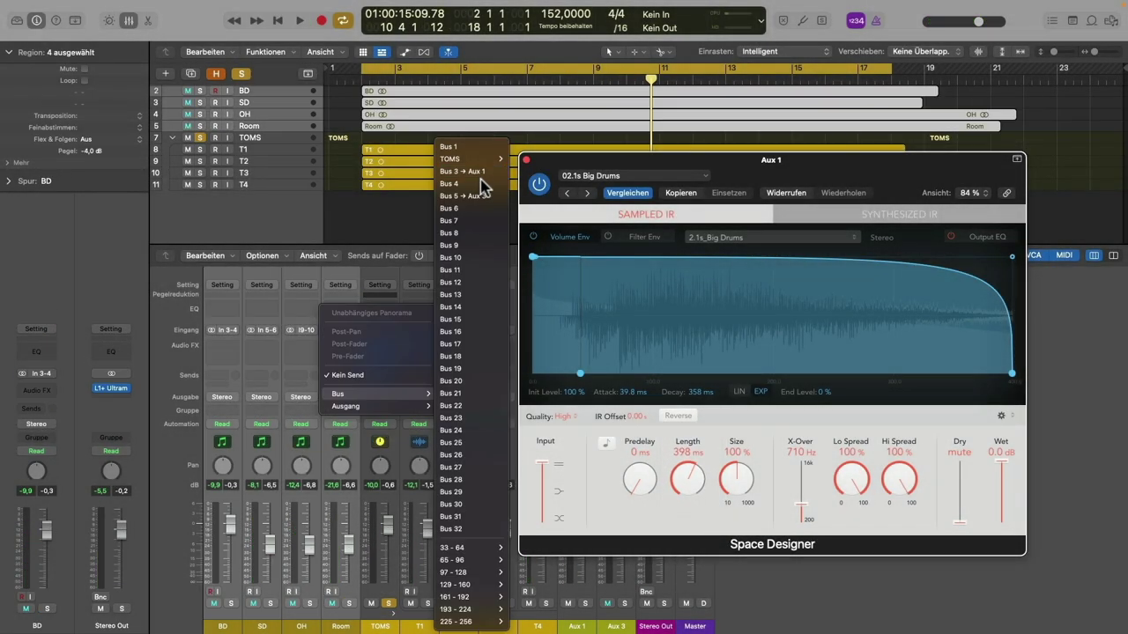
Step: Send the selected BD, SD, OH and Room channels to Bus 3 at -29.5 dB and close the Space Designer window
left_click(477, 172)
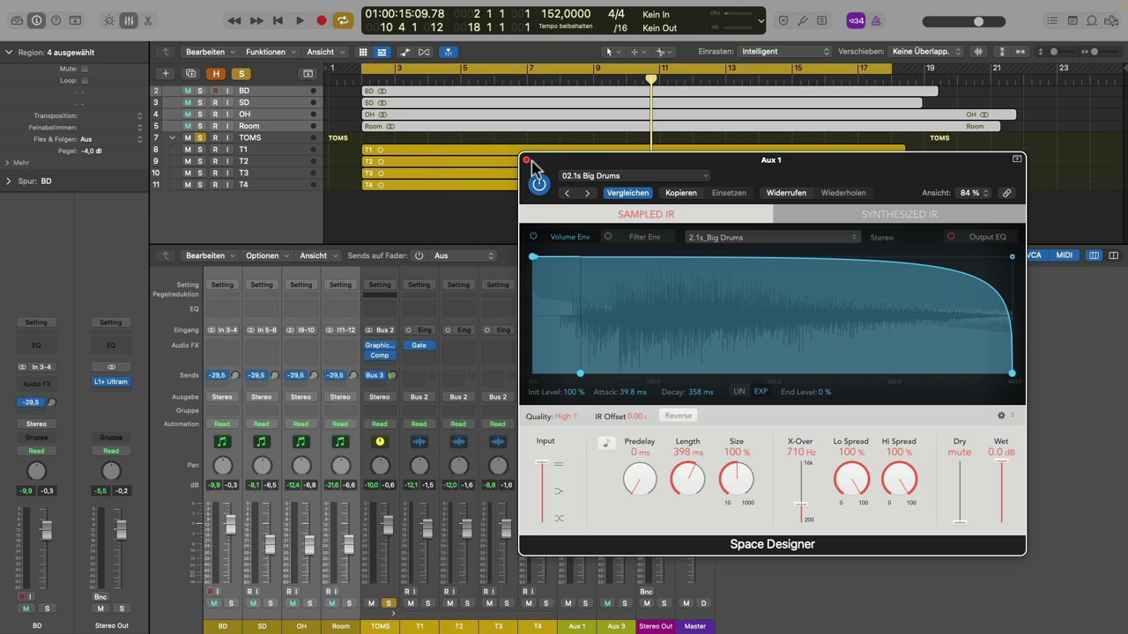
left_click_drag(531, 163, 590, 141)
left_click(572, 133)
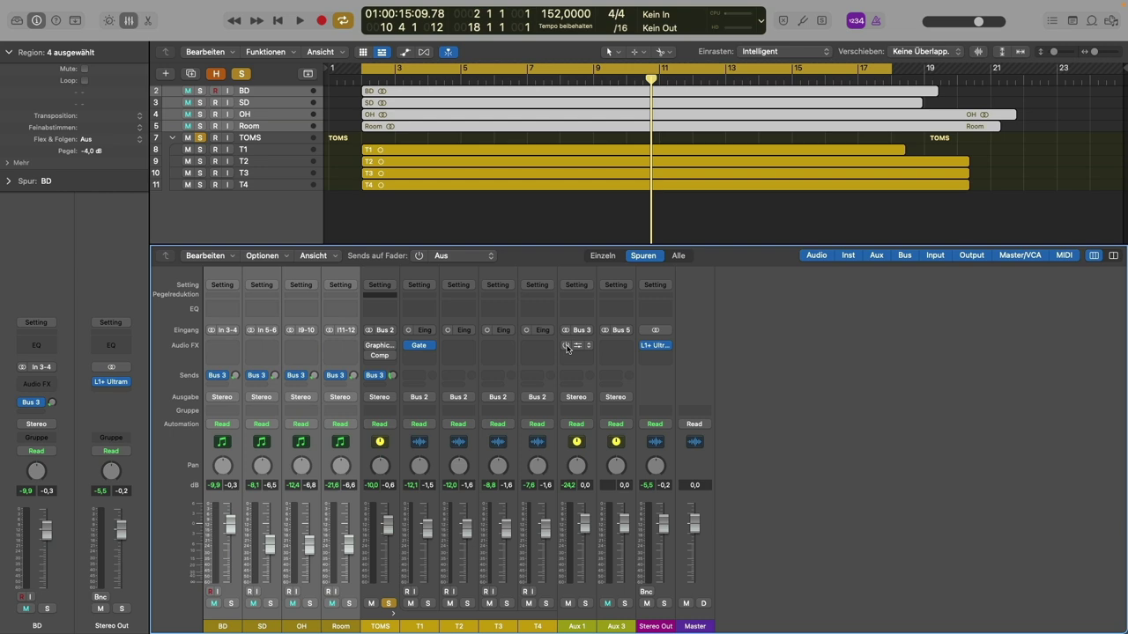
Step: Show the plug-in windows and switch the toms' Vintage Graphic EQ and Compressor on, followed by Space Designer, to compare the sound during playback
key("v")
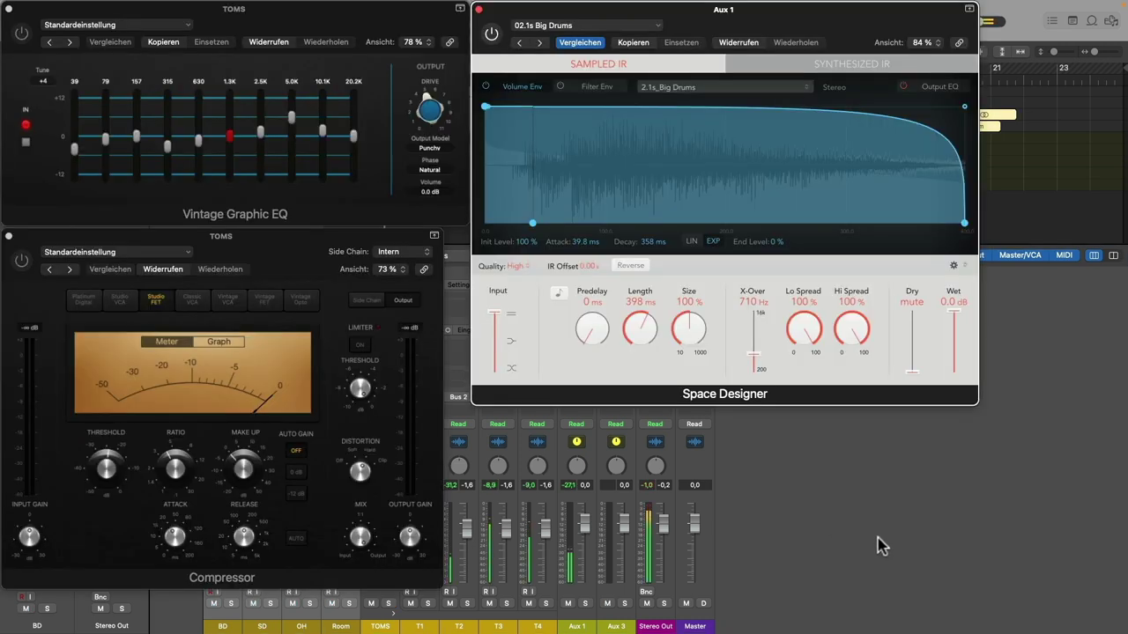
left_click(21, 34)
left_click(21, 261)
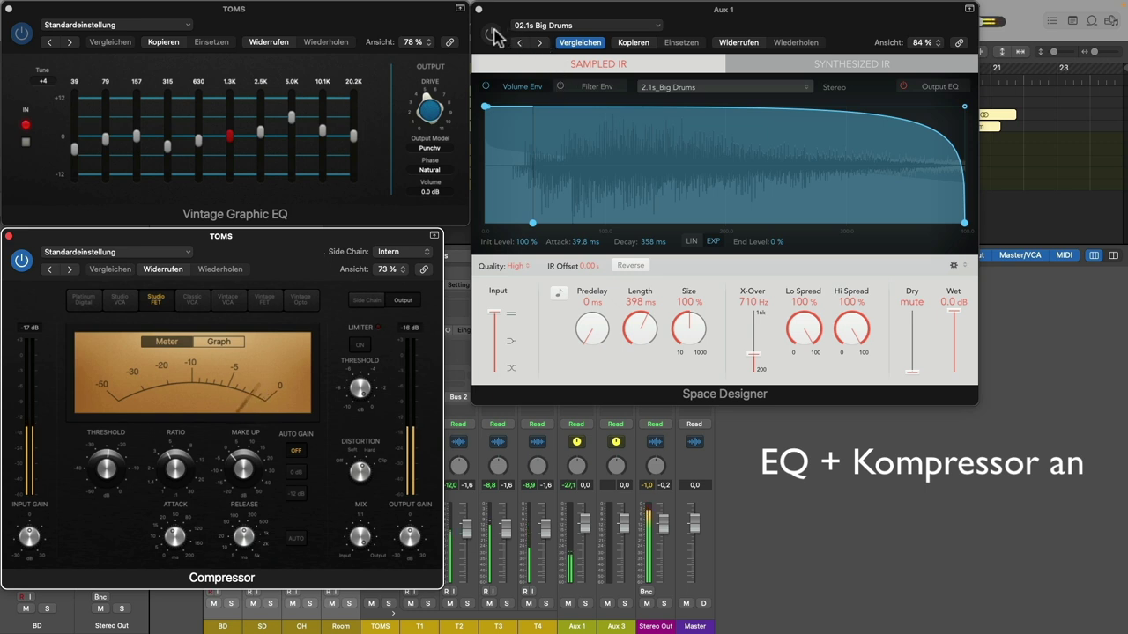
left_click(492, 34)
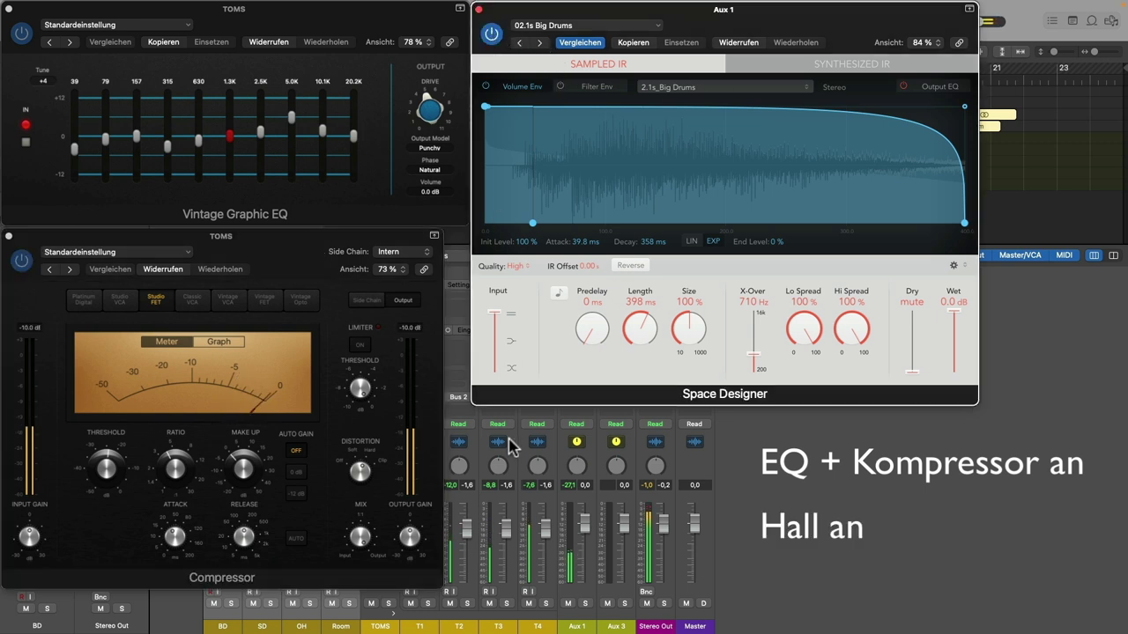
Step: Move the Compressor window aside to raise the TOMS send to Bus 3, and close the Compressor, EQ and Space Designer windows
left_click_drag(315, 252, 212, 389)
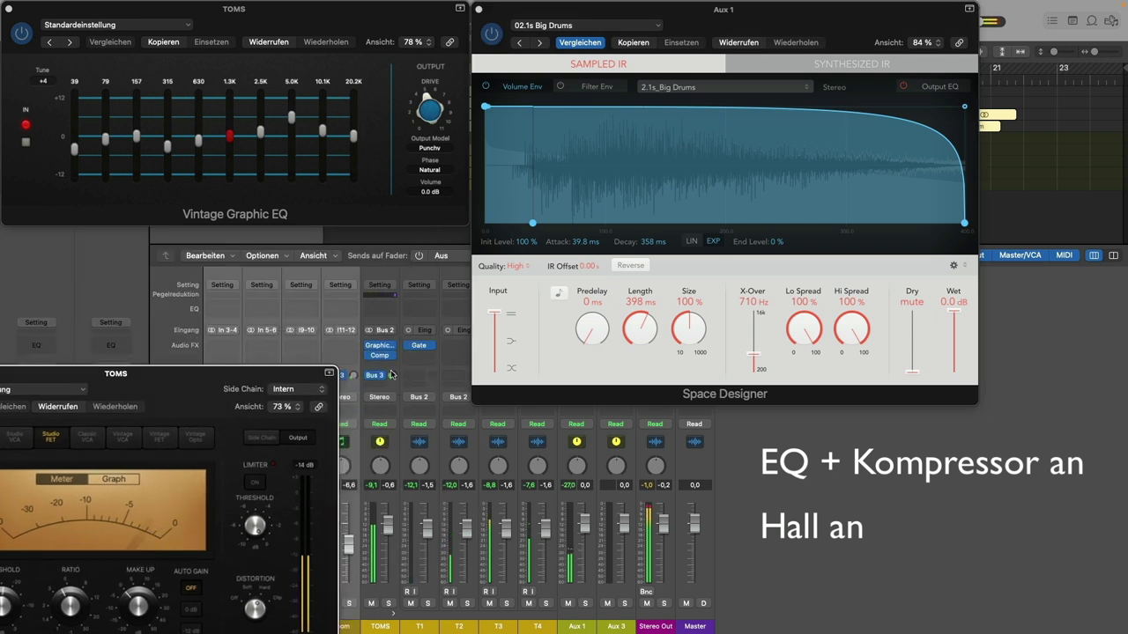
left_click_drag(313, 372, 428, 240)
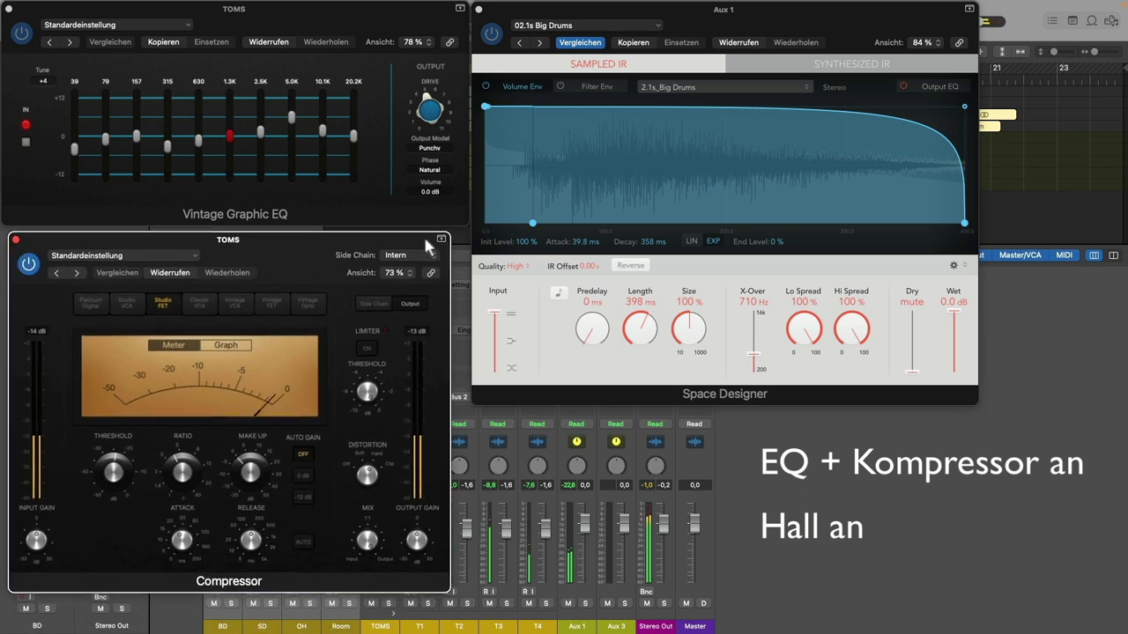
left_click(14, 238)
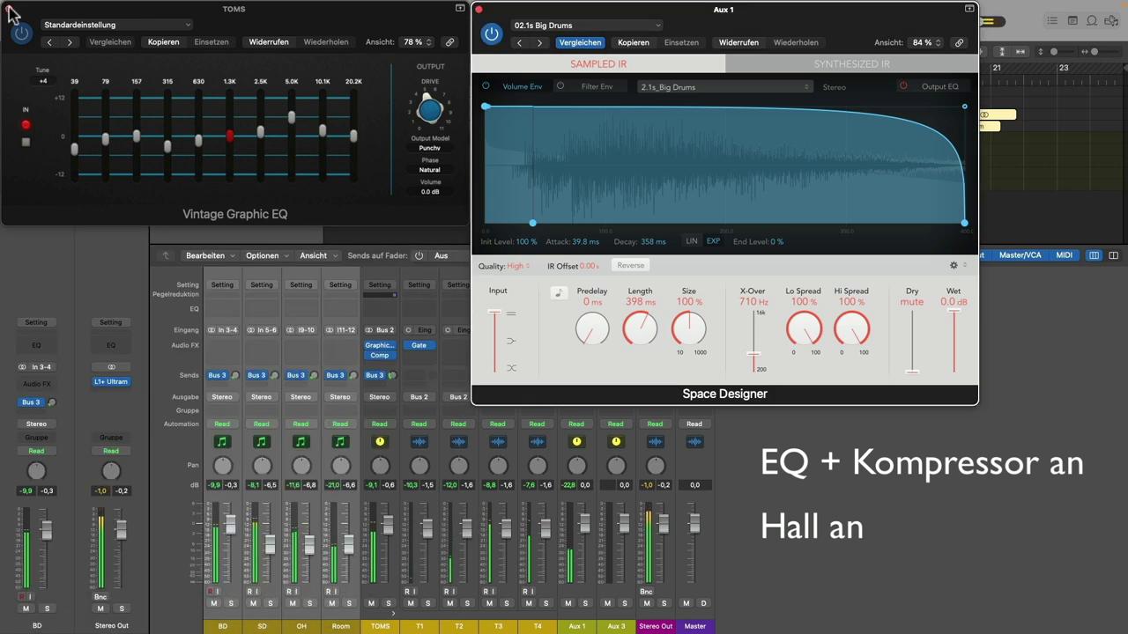
left_click(13, 12)
left_click(478, 9)
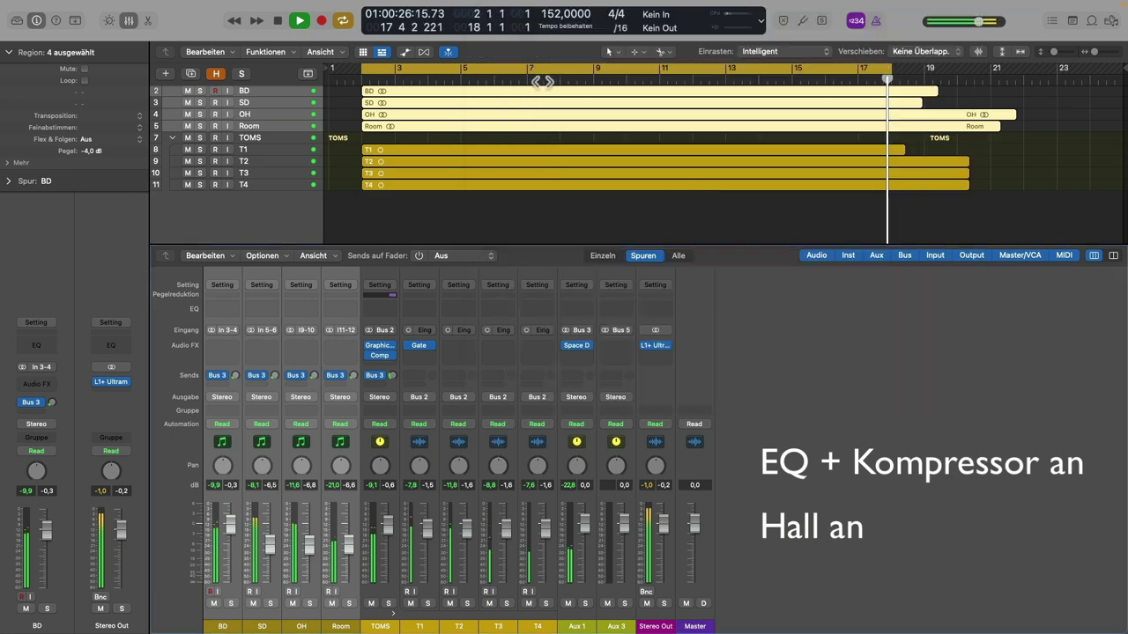